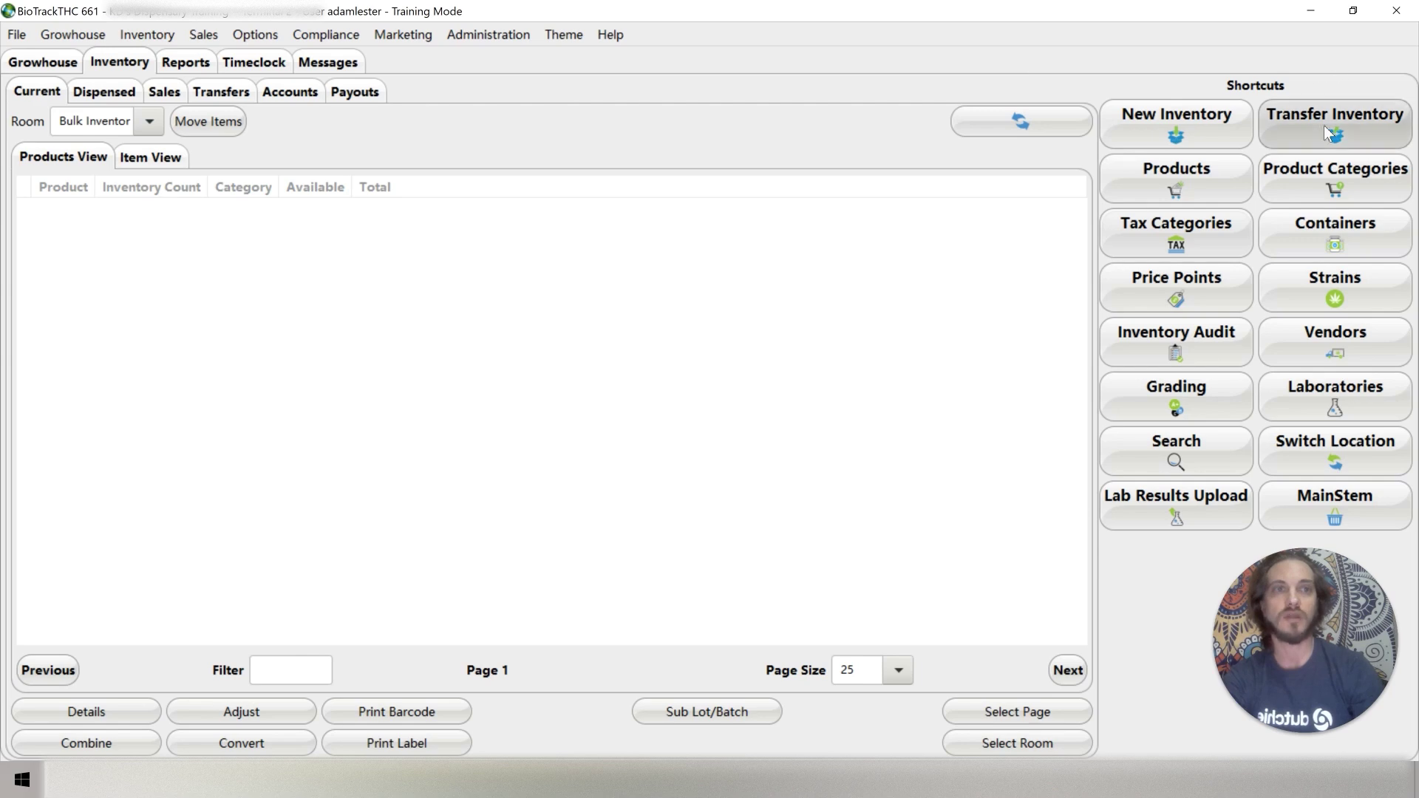
# - Open the Product Categories editor and enter 'Chocolate Bars' as a new category name
pyautogui.click(1293, 176)
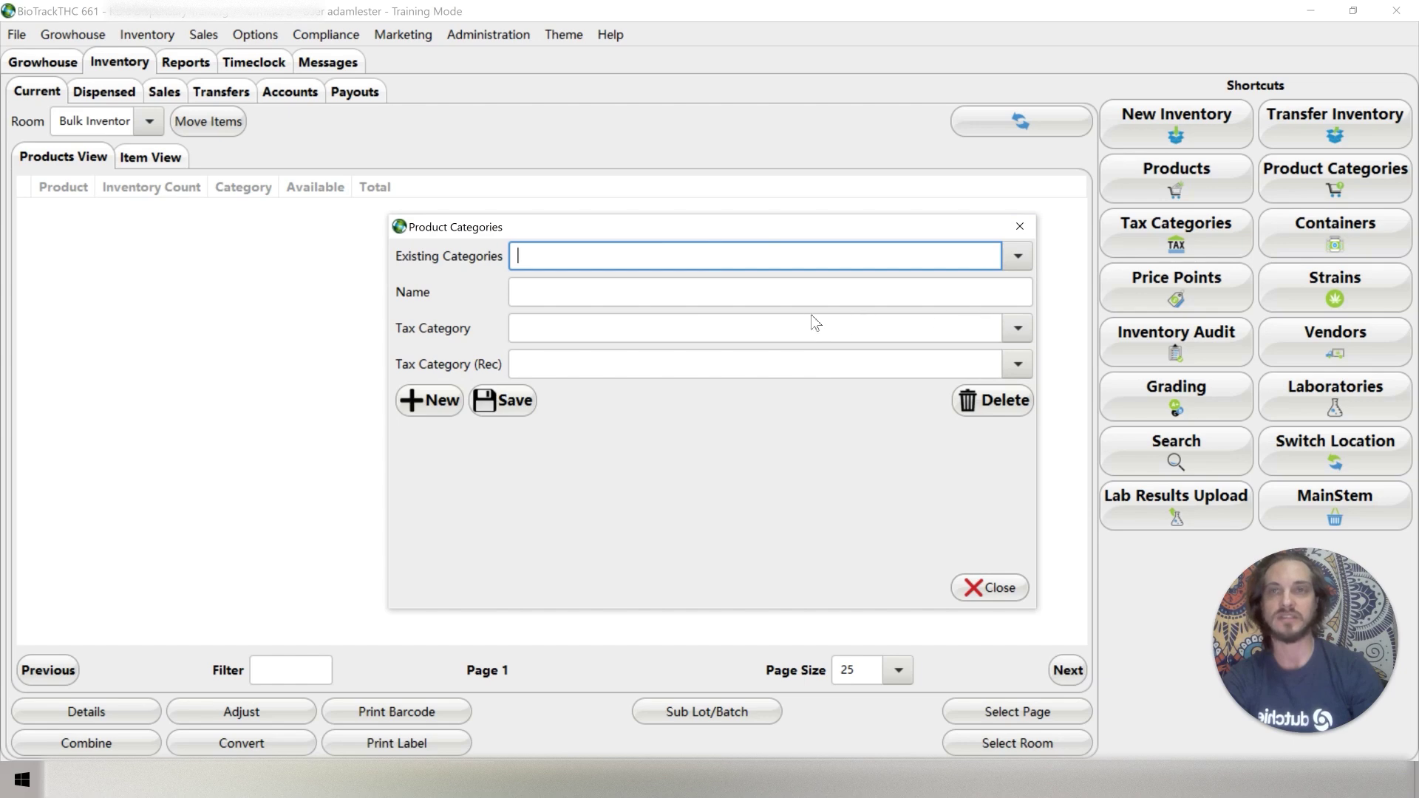
pyautogui.click(722, 296)
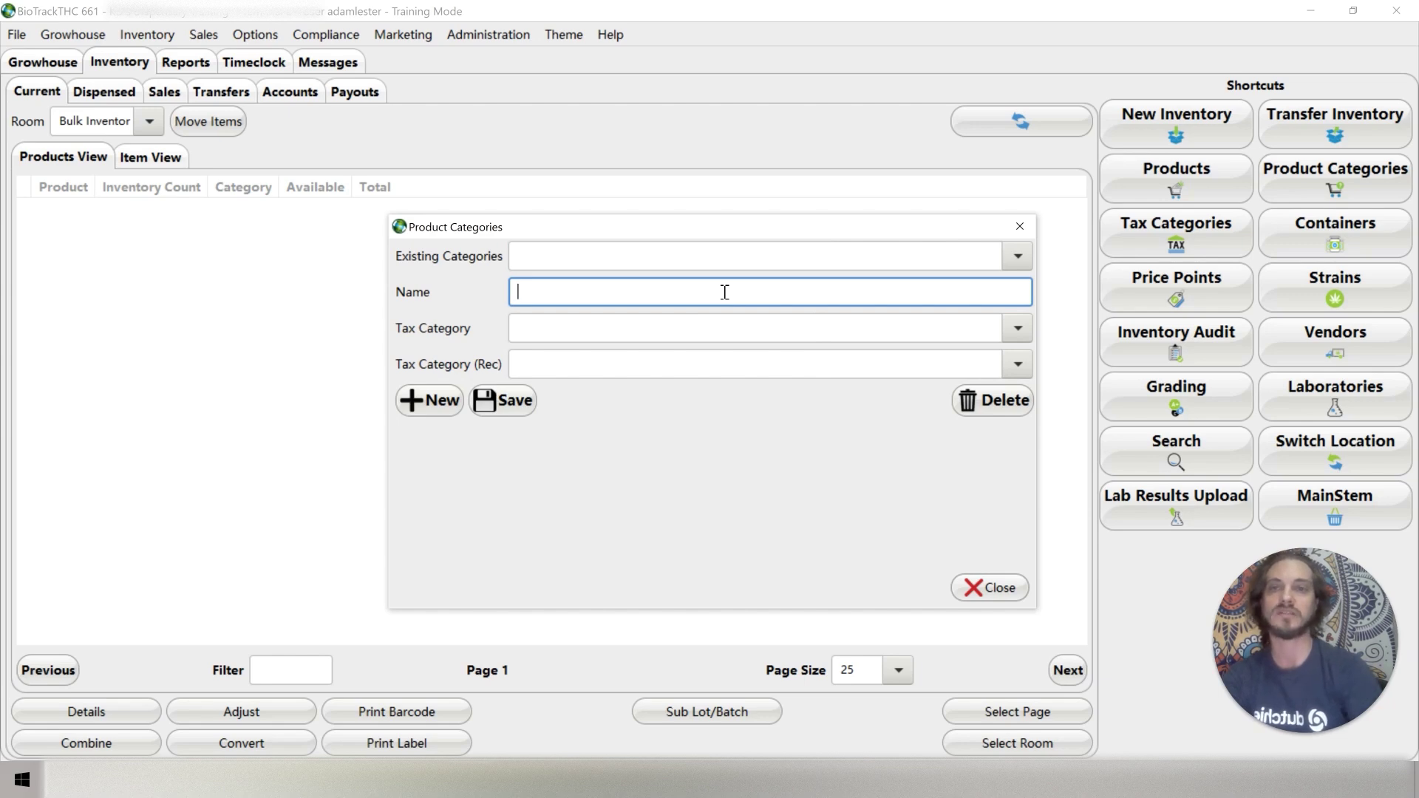
pyautogui.write('Chocolate Bars')
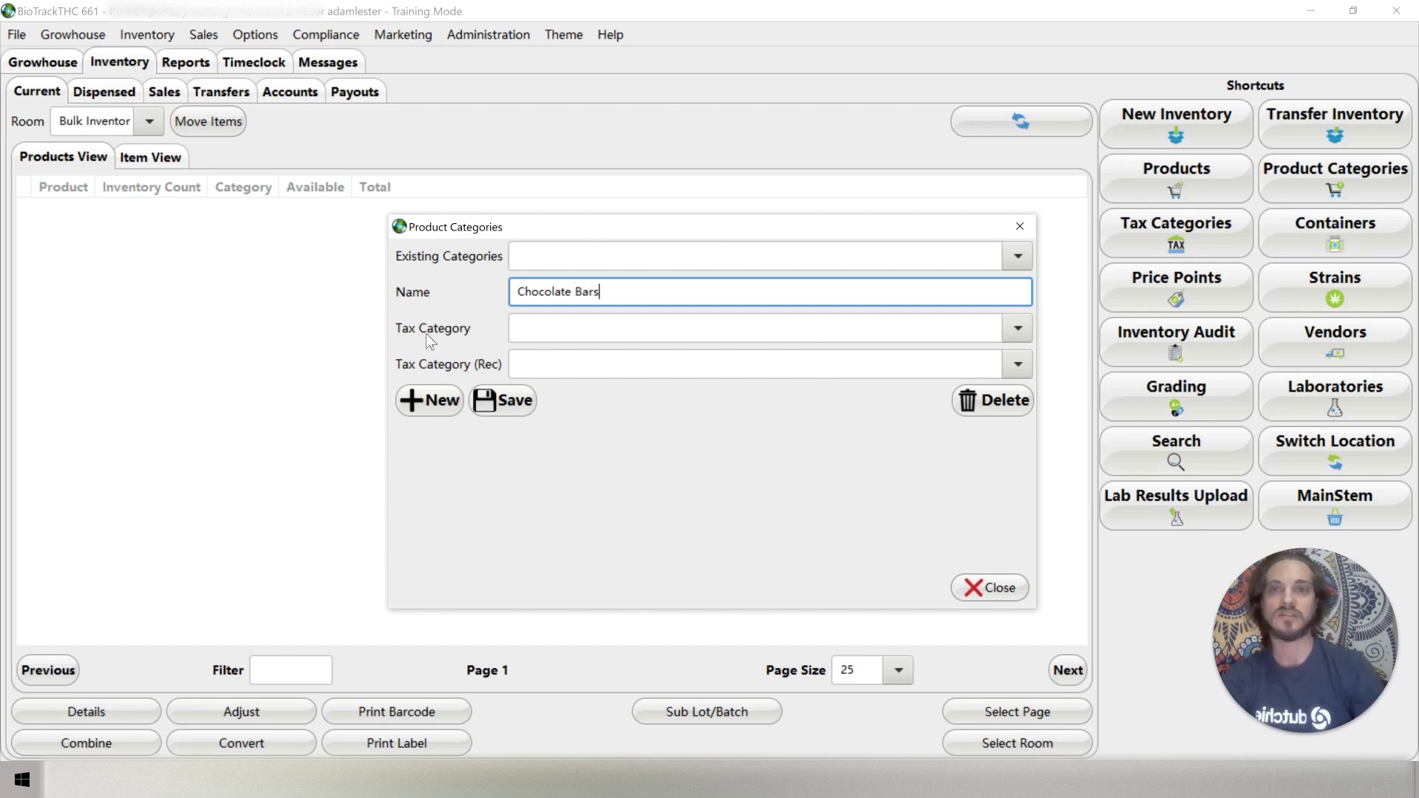
# - Set tax categories to Medical Patients and Recreational, then save past the sales records warning
pyautogui.click(1022, 328)
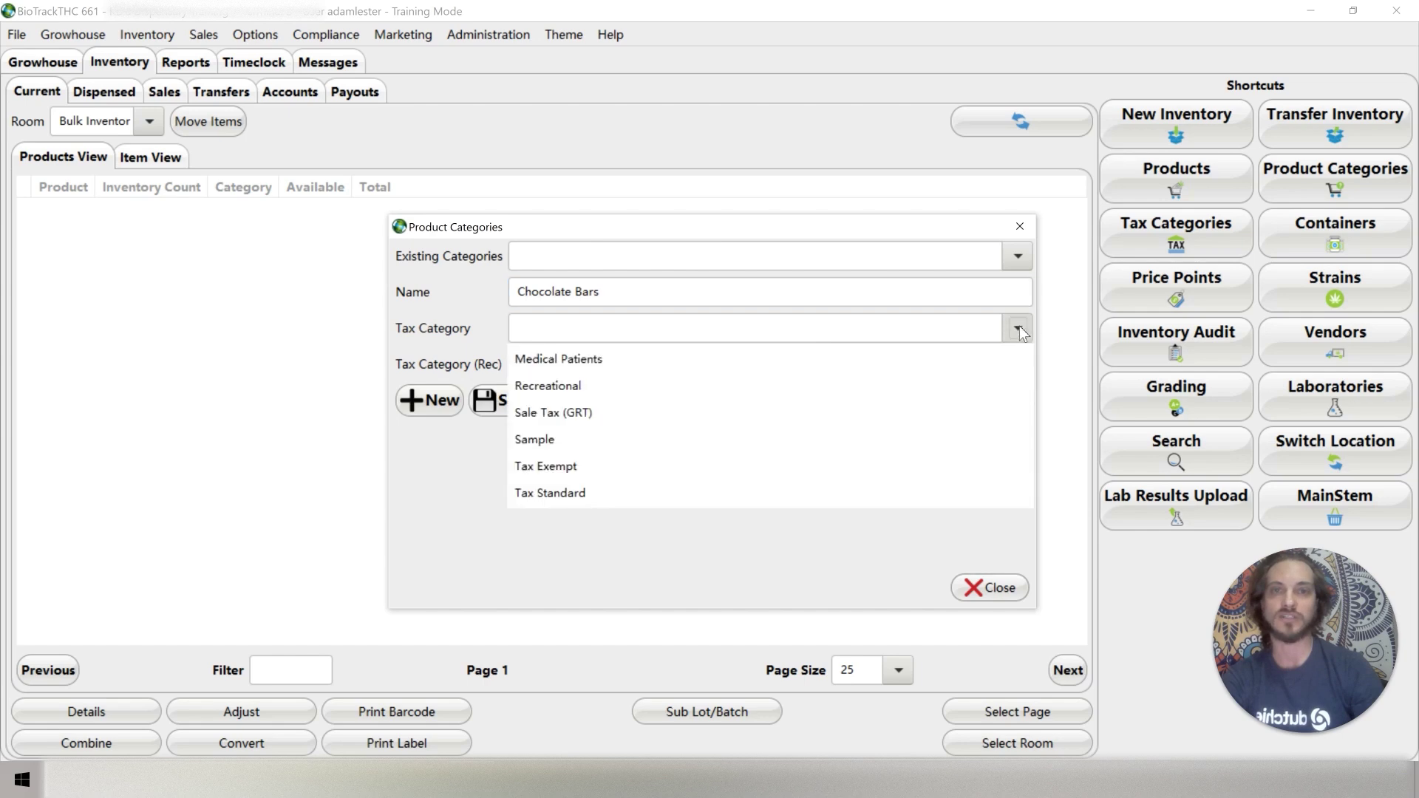
pyautogui.click(813, 363)
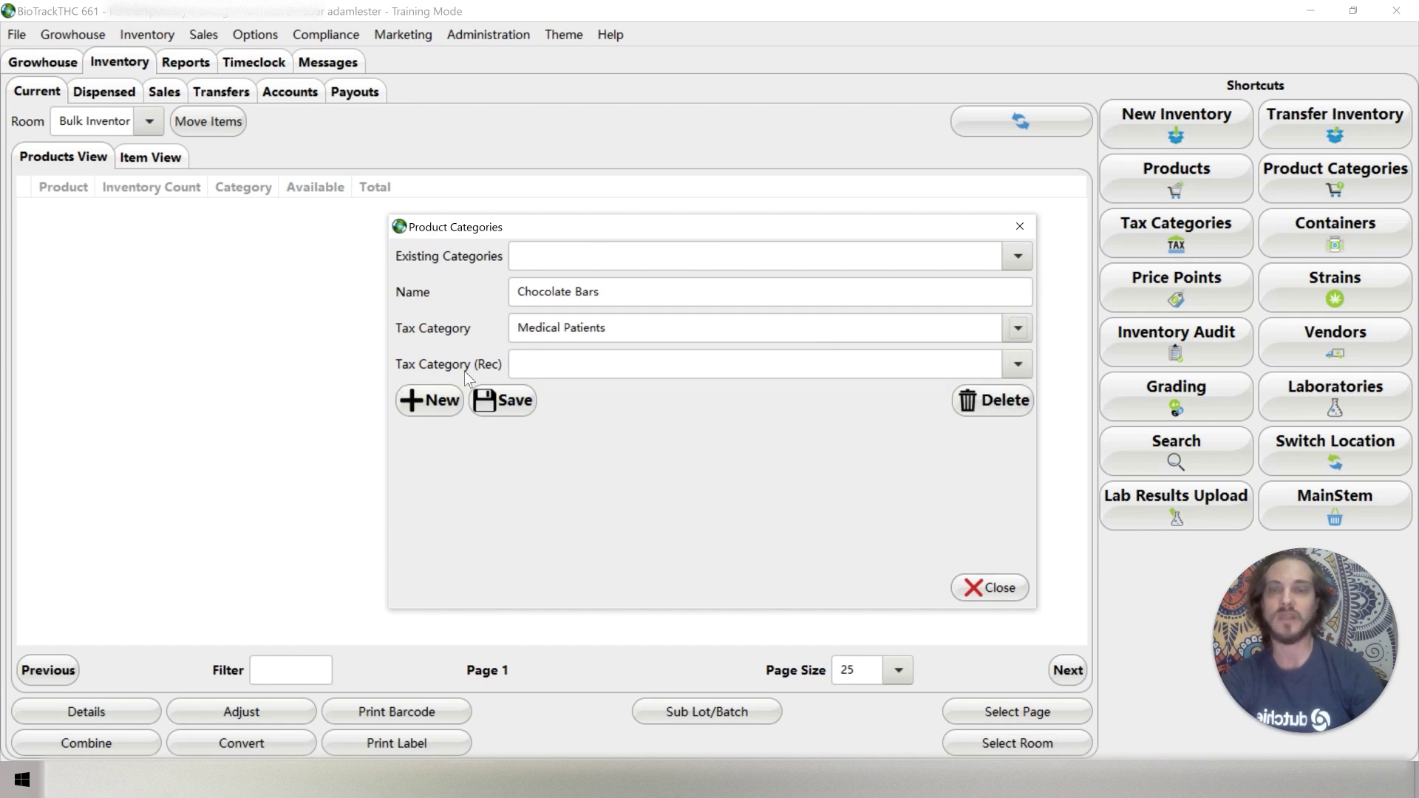
pyautogui.click(1018, 364)
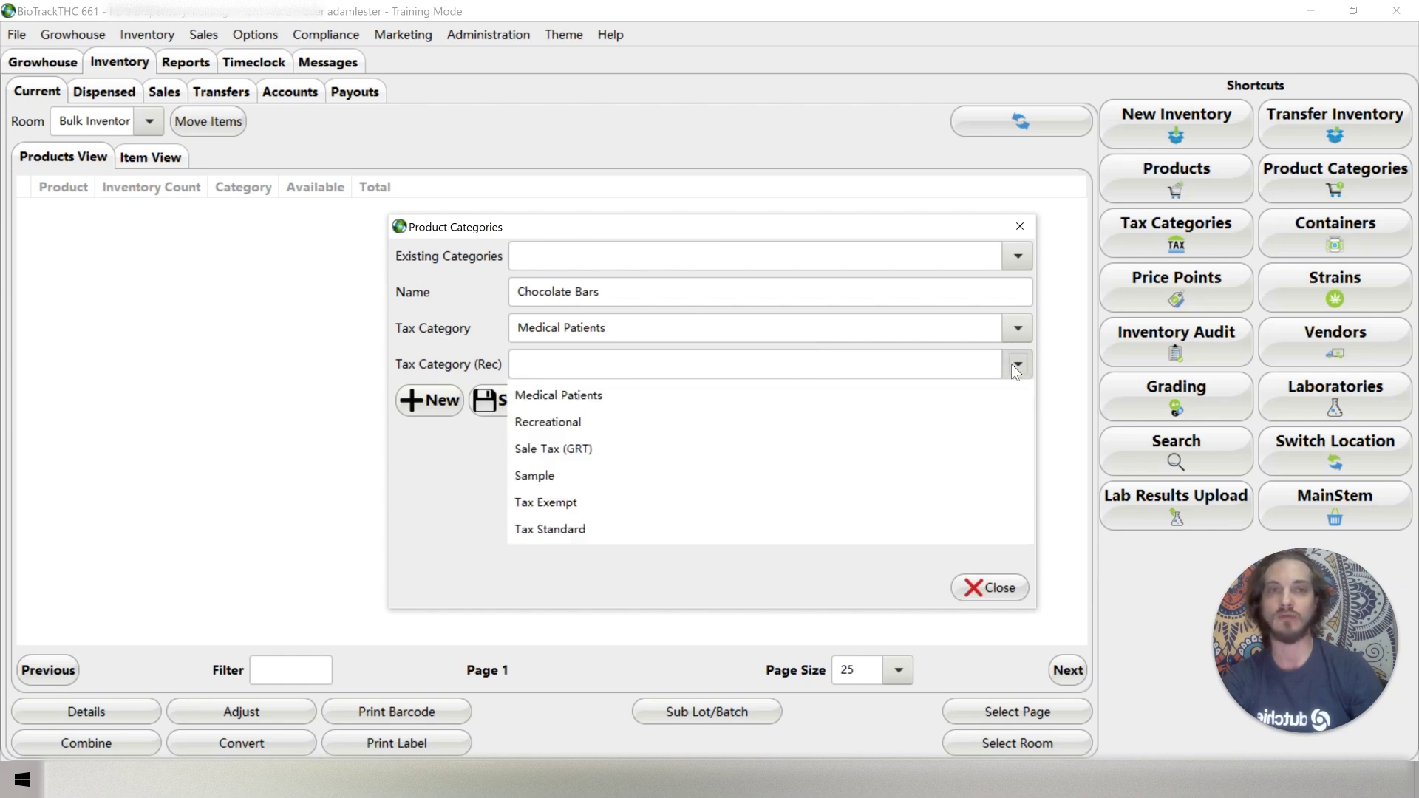
pyautogui.click(976, 422)
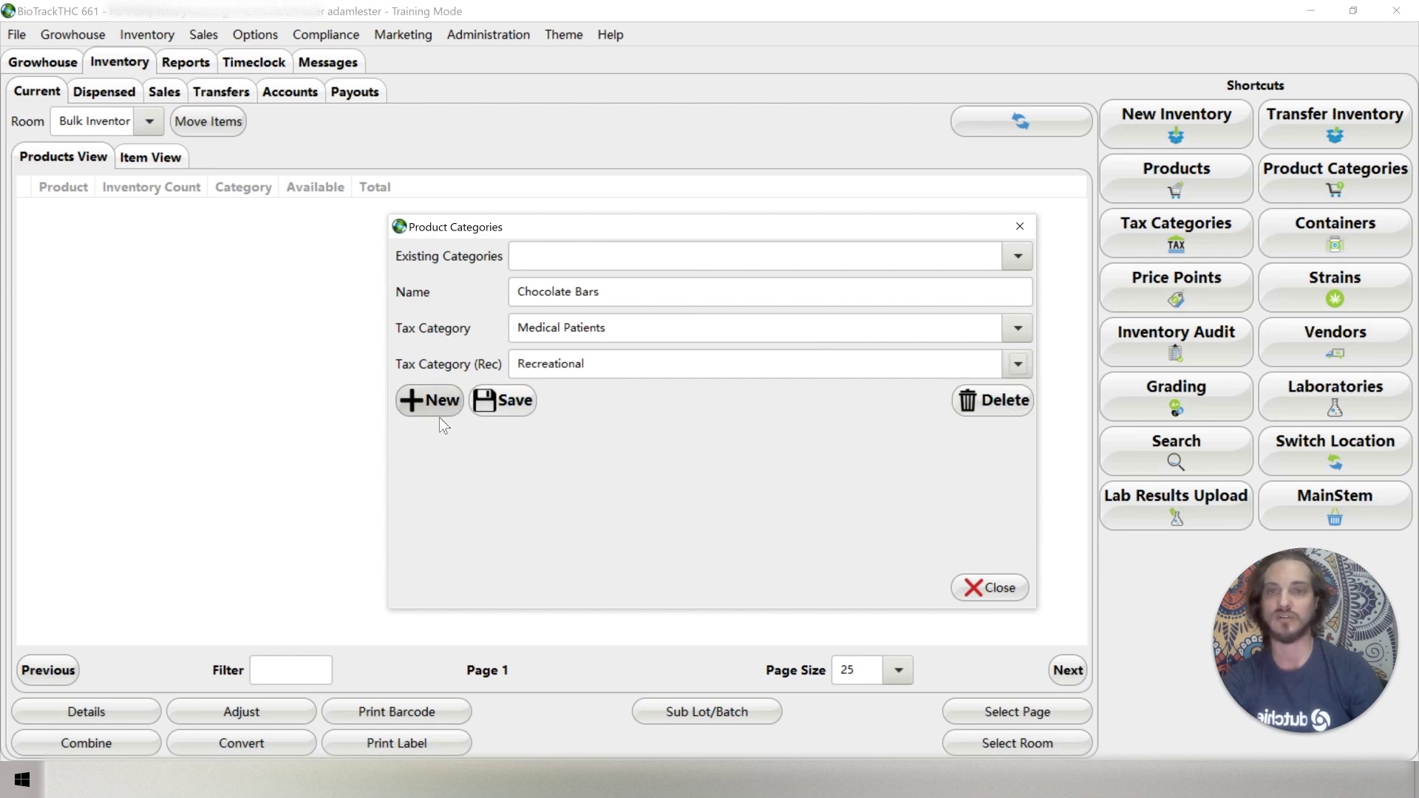
pyautogui.click(508, 400)
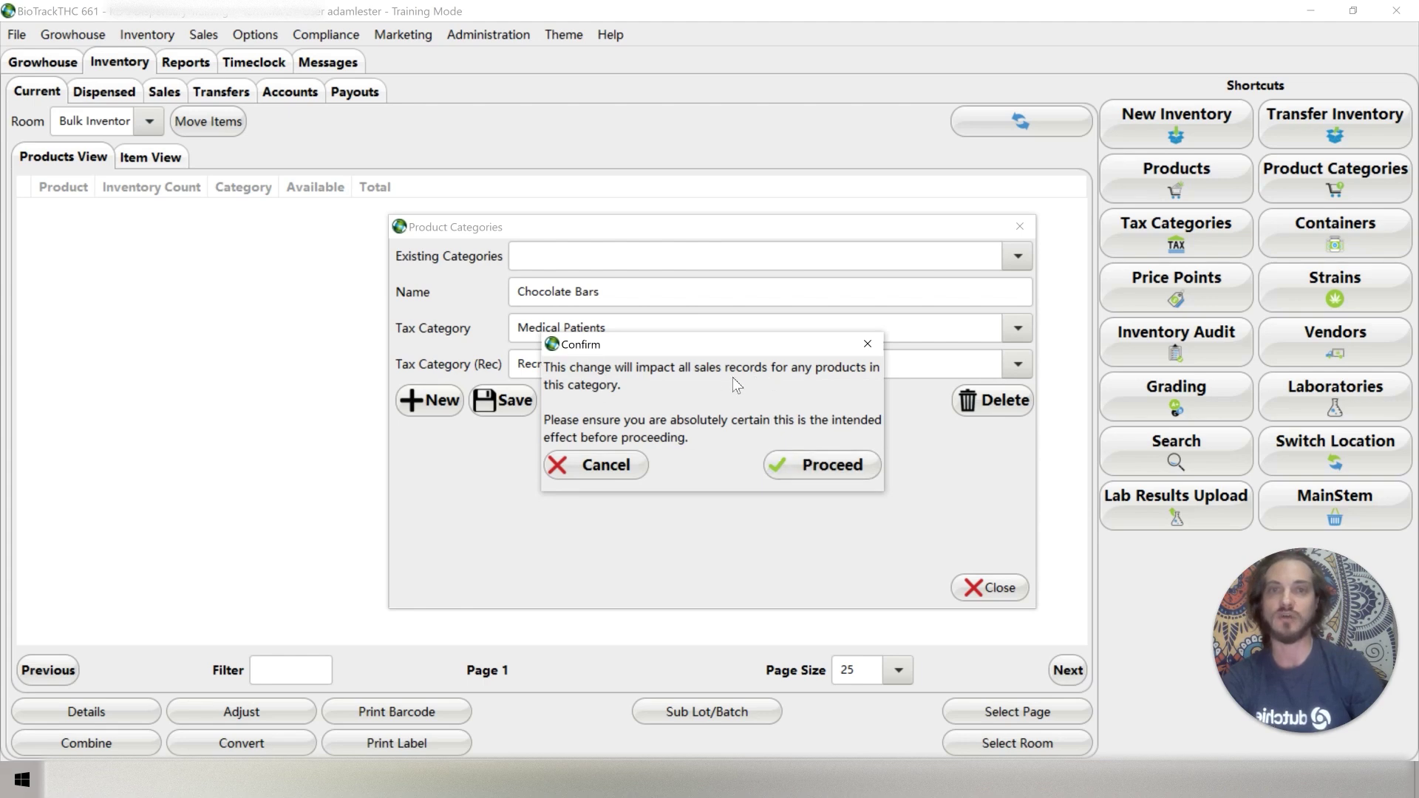
pyautogui.click(845, 469)
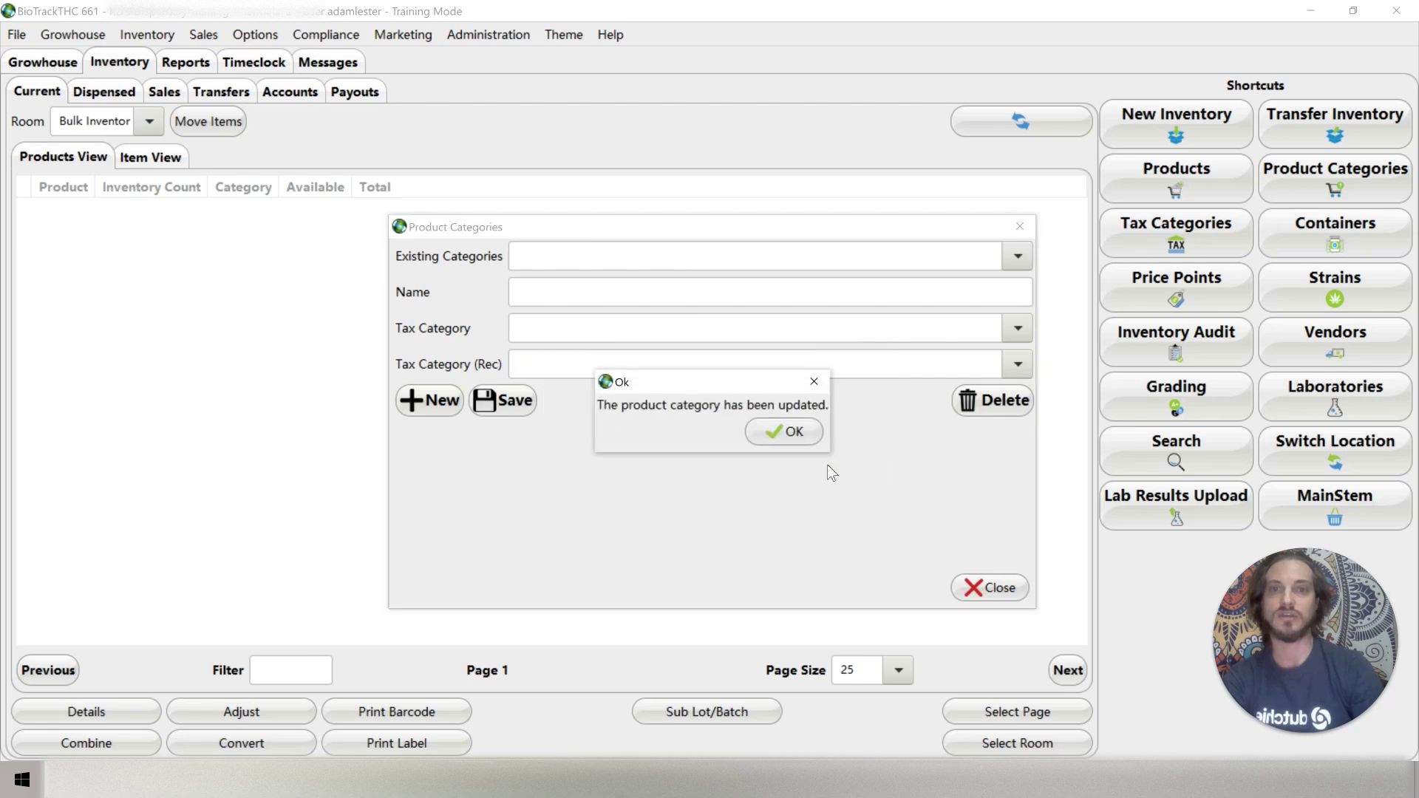
# - Clear the update message and enter 'Pipes' as the new category name
pyautogui.click(804, 441)
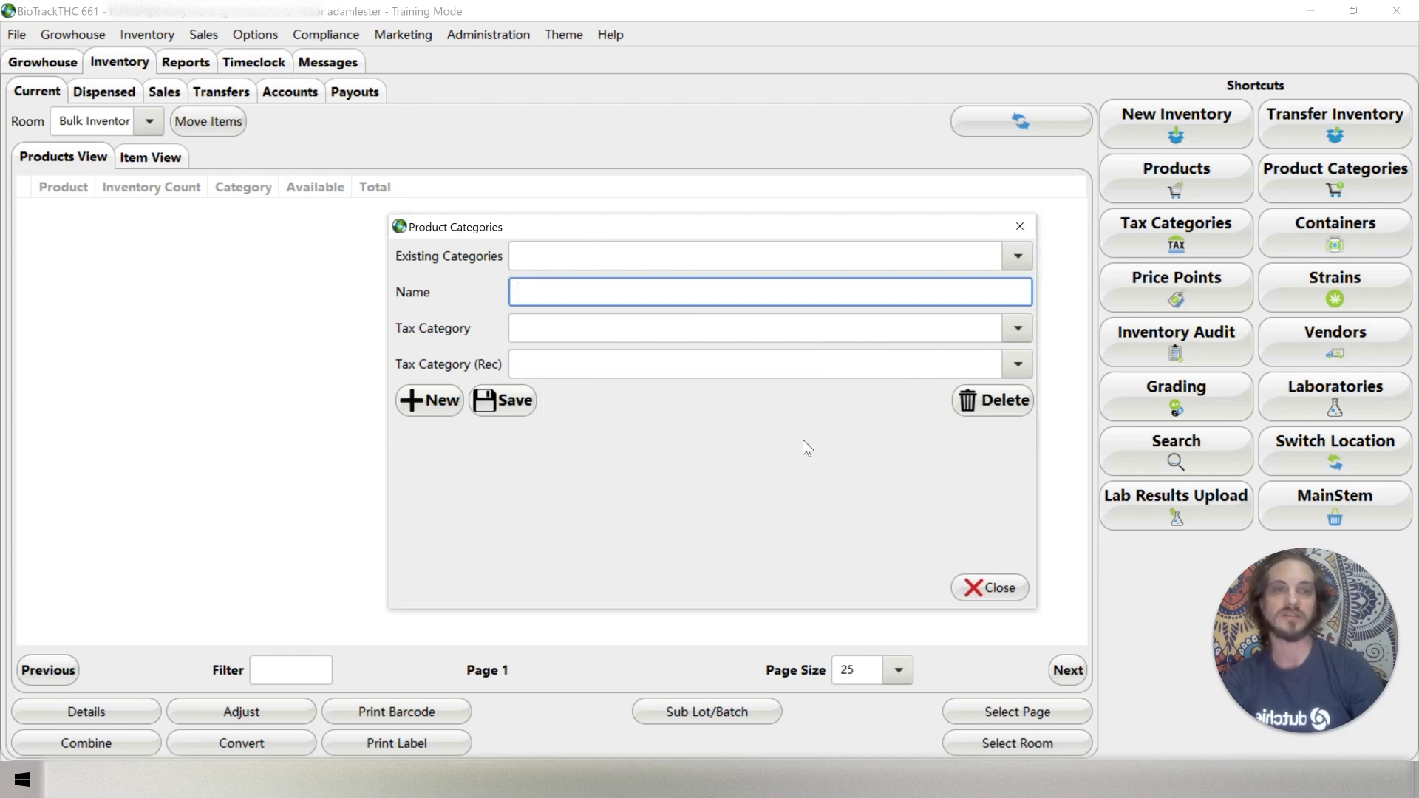
pyautogui.click(569, 258)
pyautogui.press('Tab')
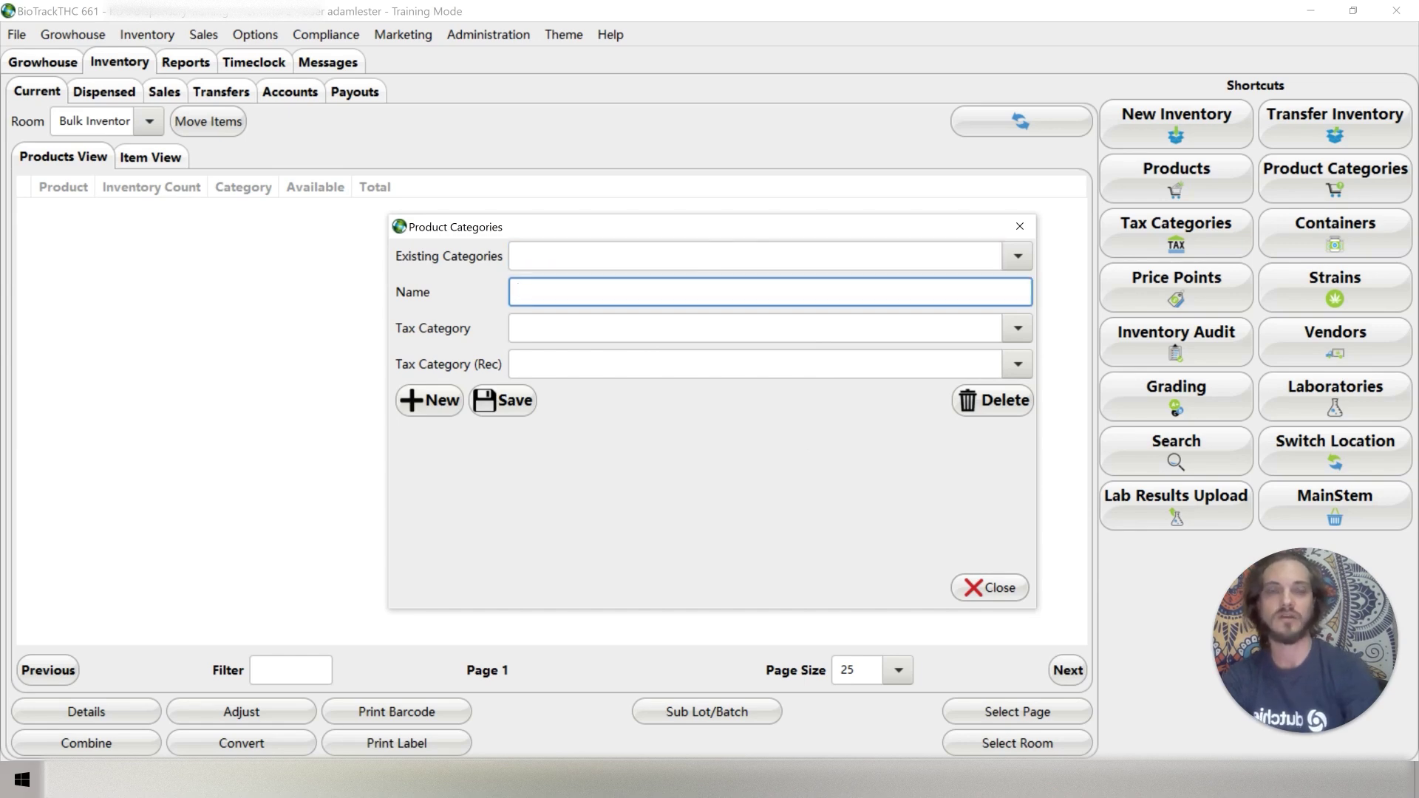
pyautogui.write('Pipes')
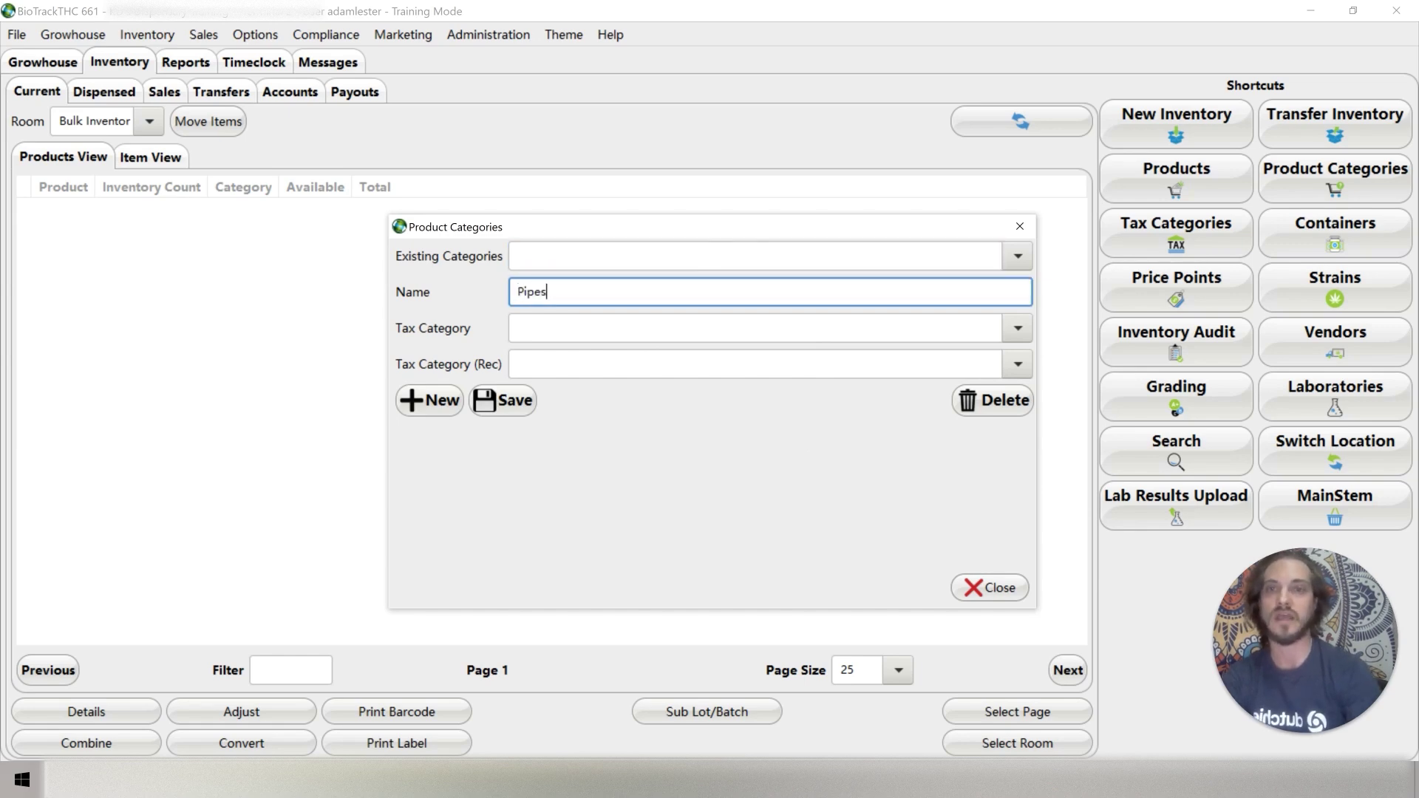
# - Set both medical and rec tax categories to Sale Tax (GRT) and save the Pipes category
pyautogui.click(1025, 336)
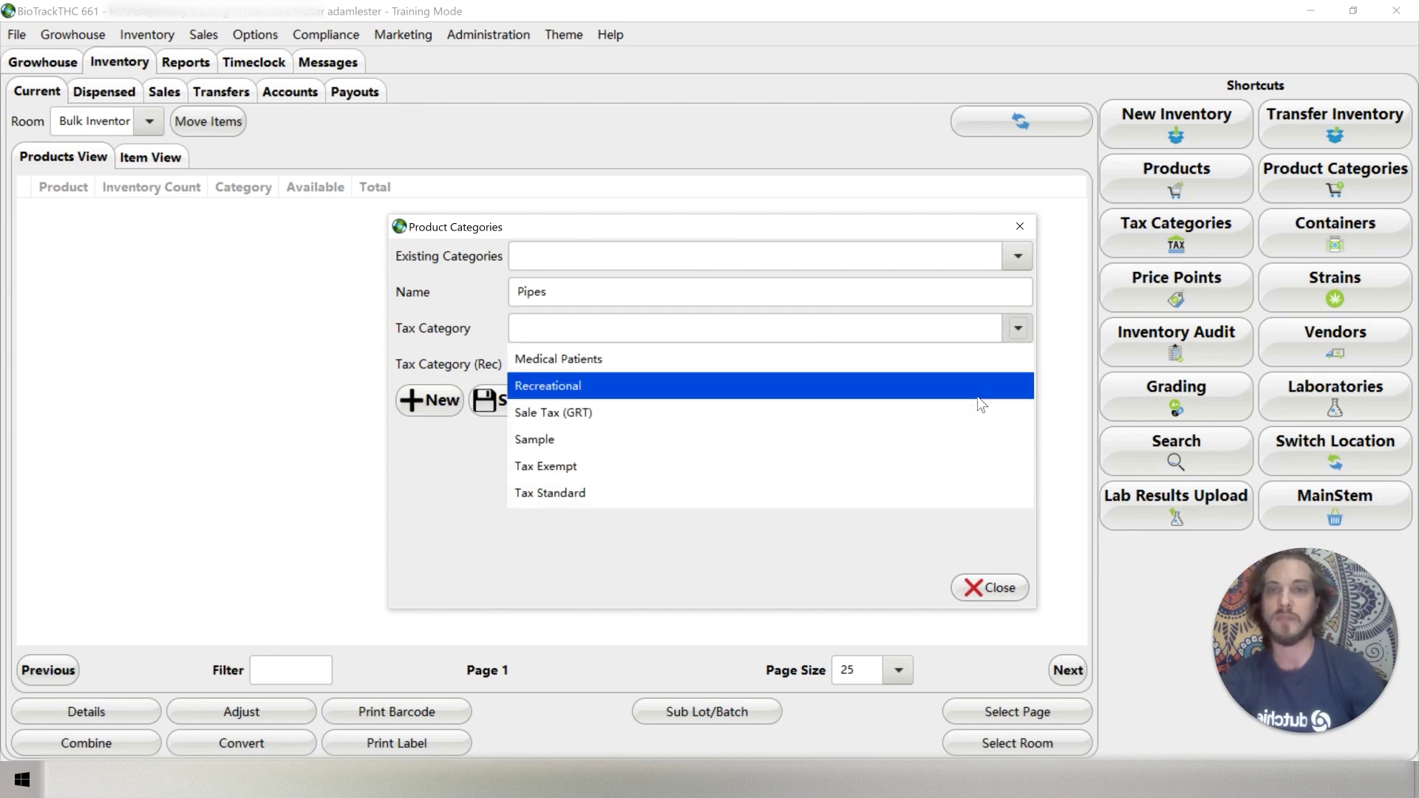
pyautogui.click(975, 412)
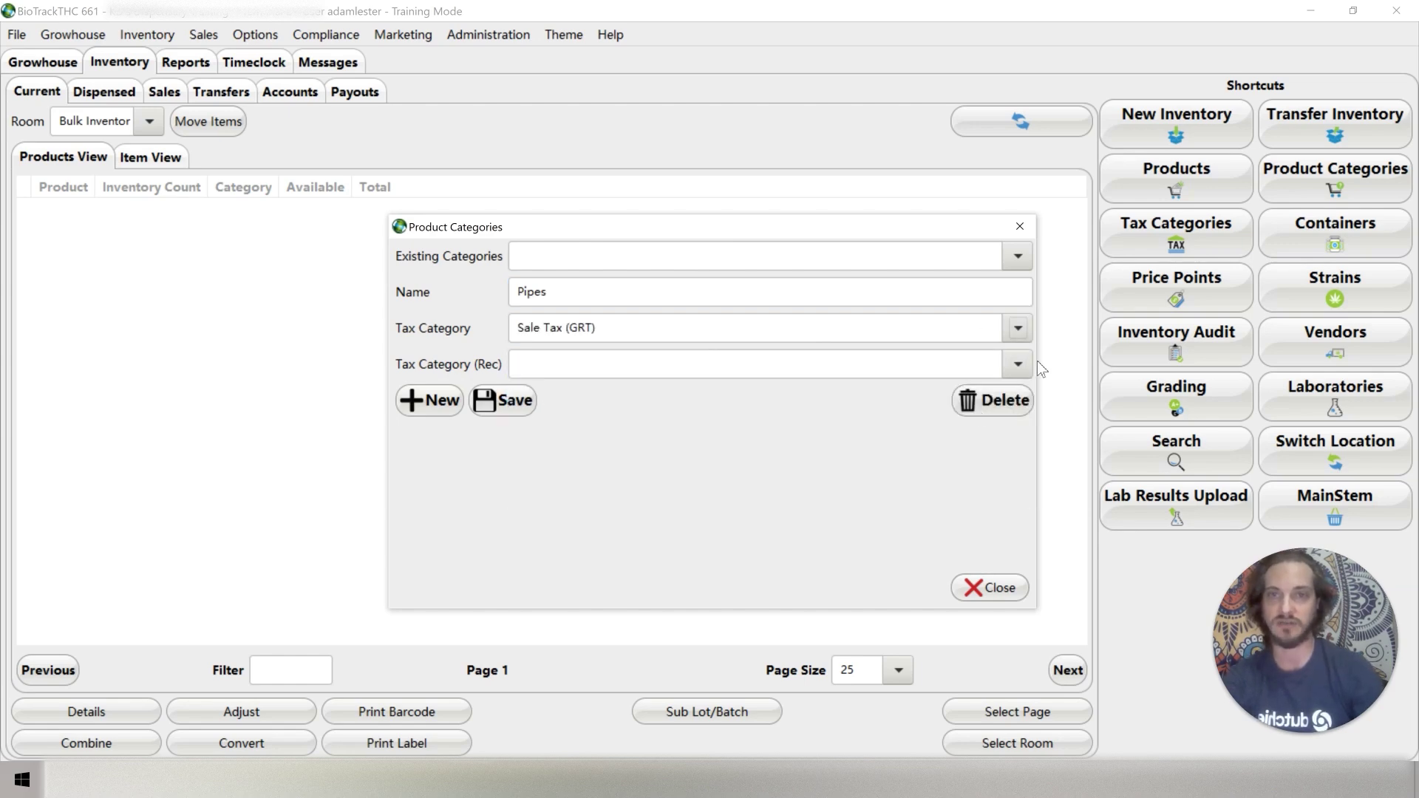
pyautogui.click(1018, 364)
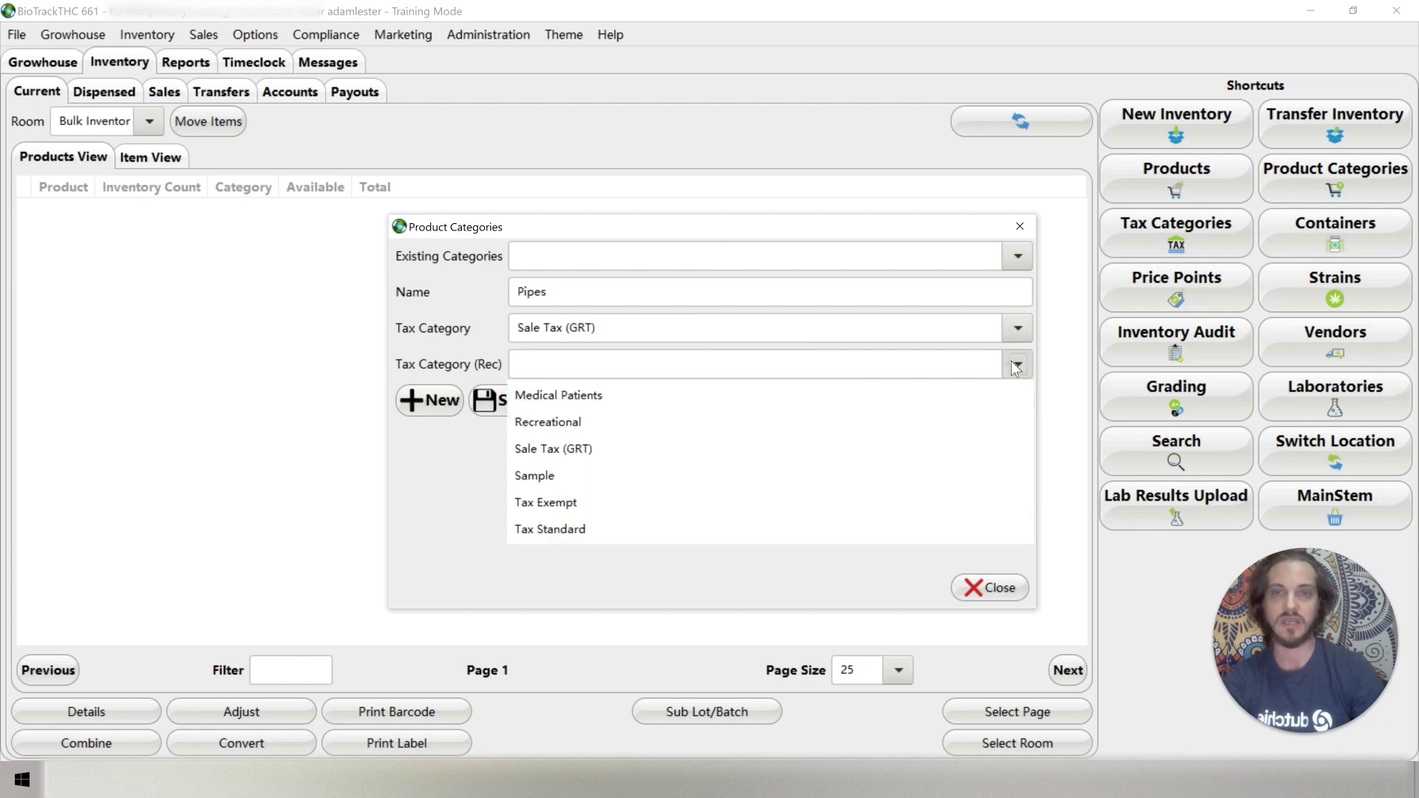
pyautogui.click(989, 456)
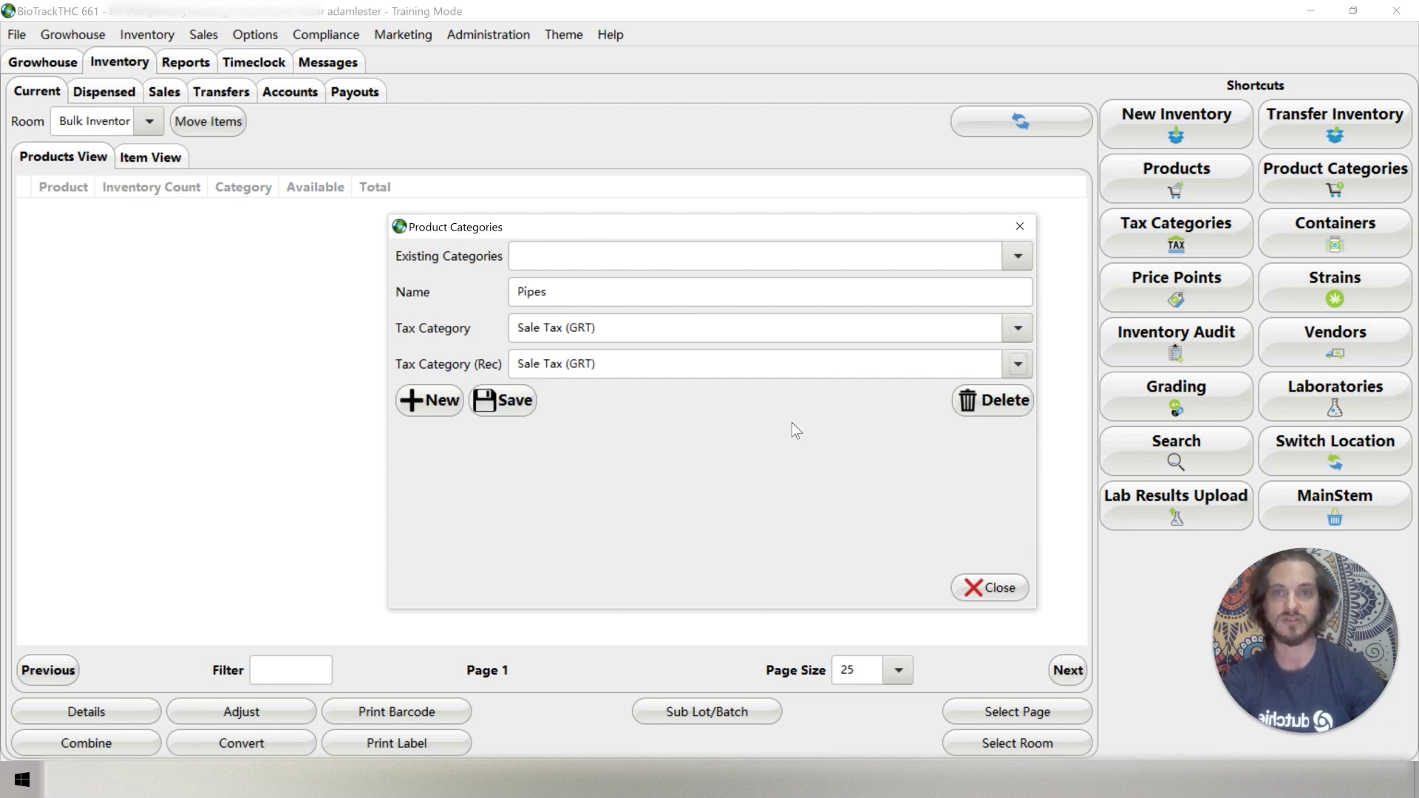
pyautogui.click(517, 403)
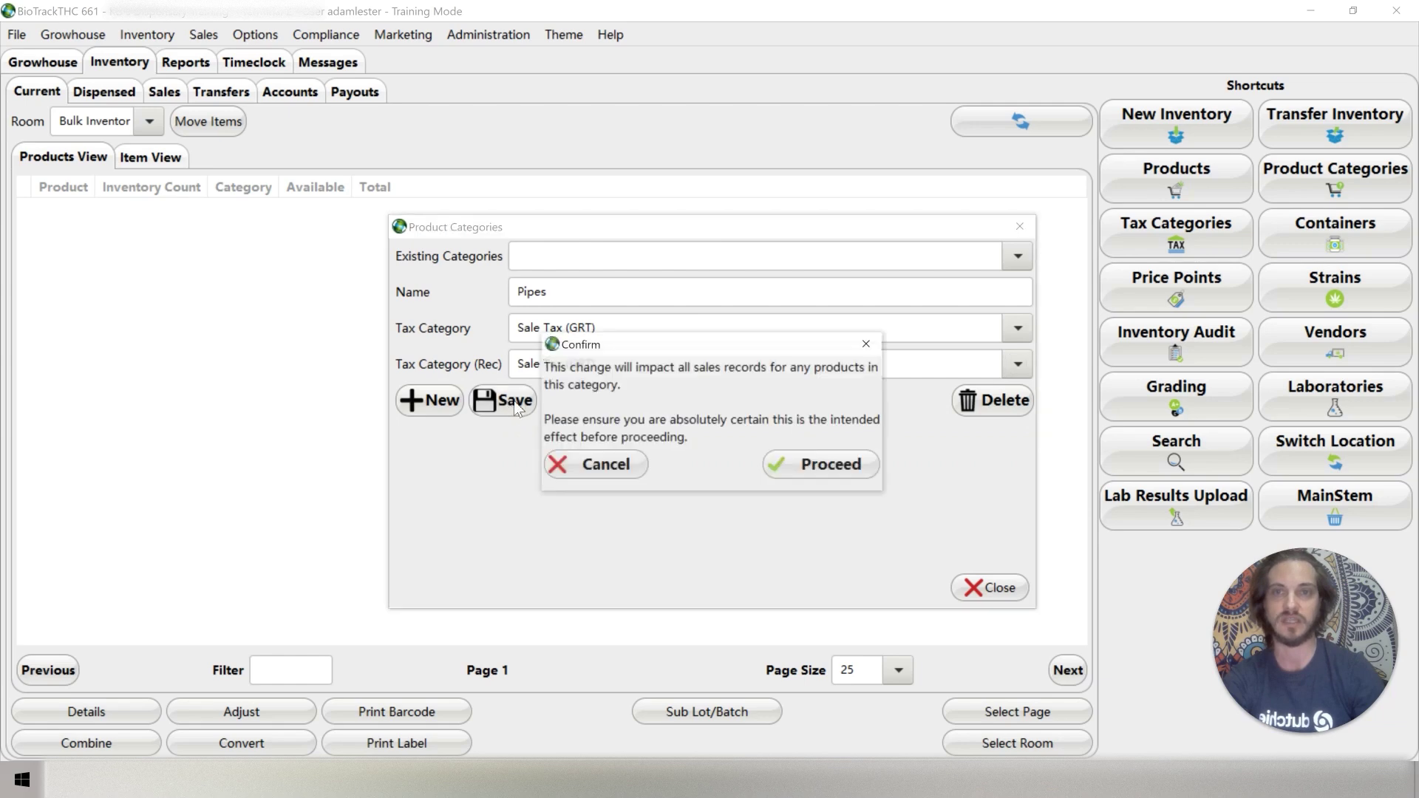
pyautogui.click(832, 464)
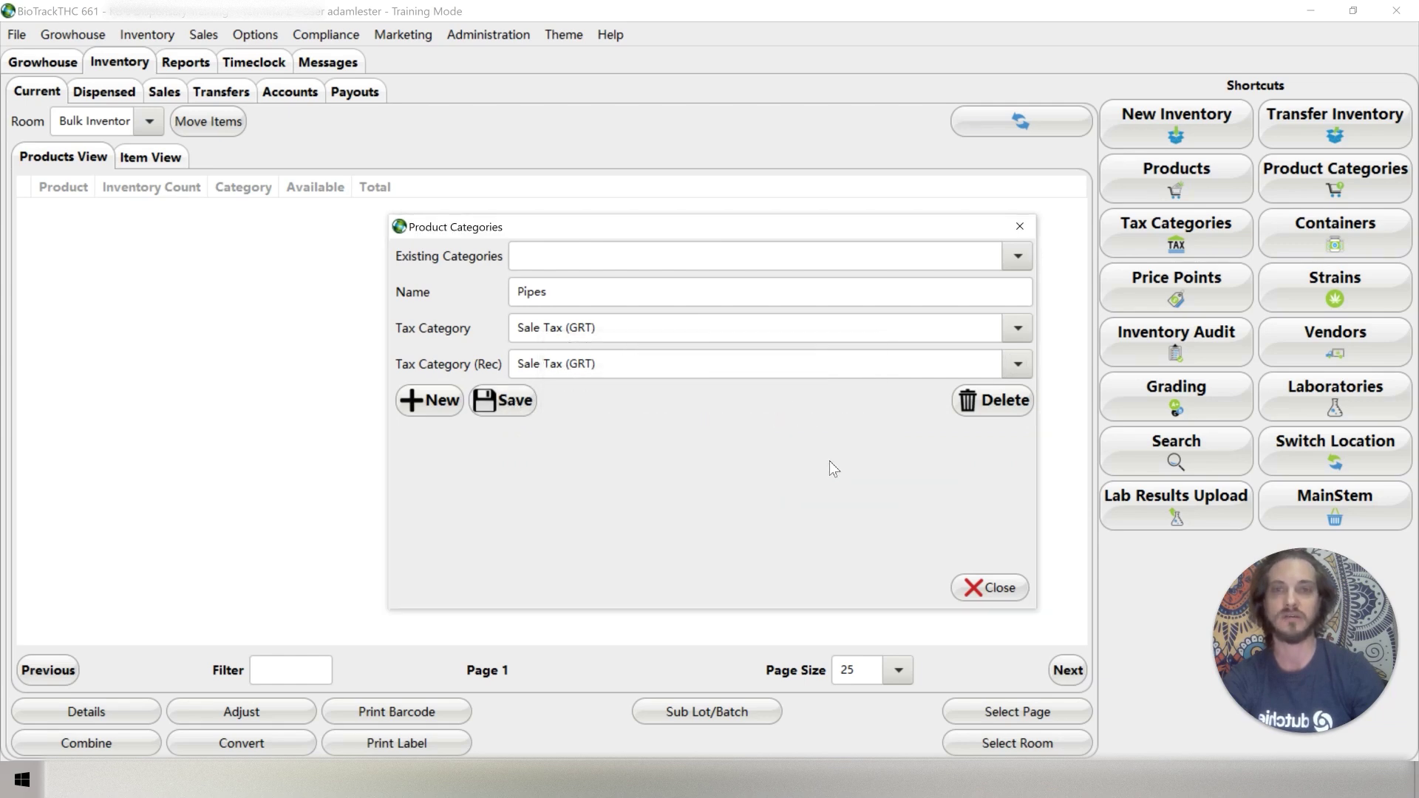
# - Add 'Vape 1/2G' with Medical Patients and Recreational tax categories, saving and acknowledging the confirmations
pyautogui.click(782, 431)
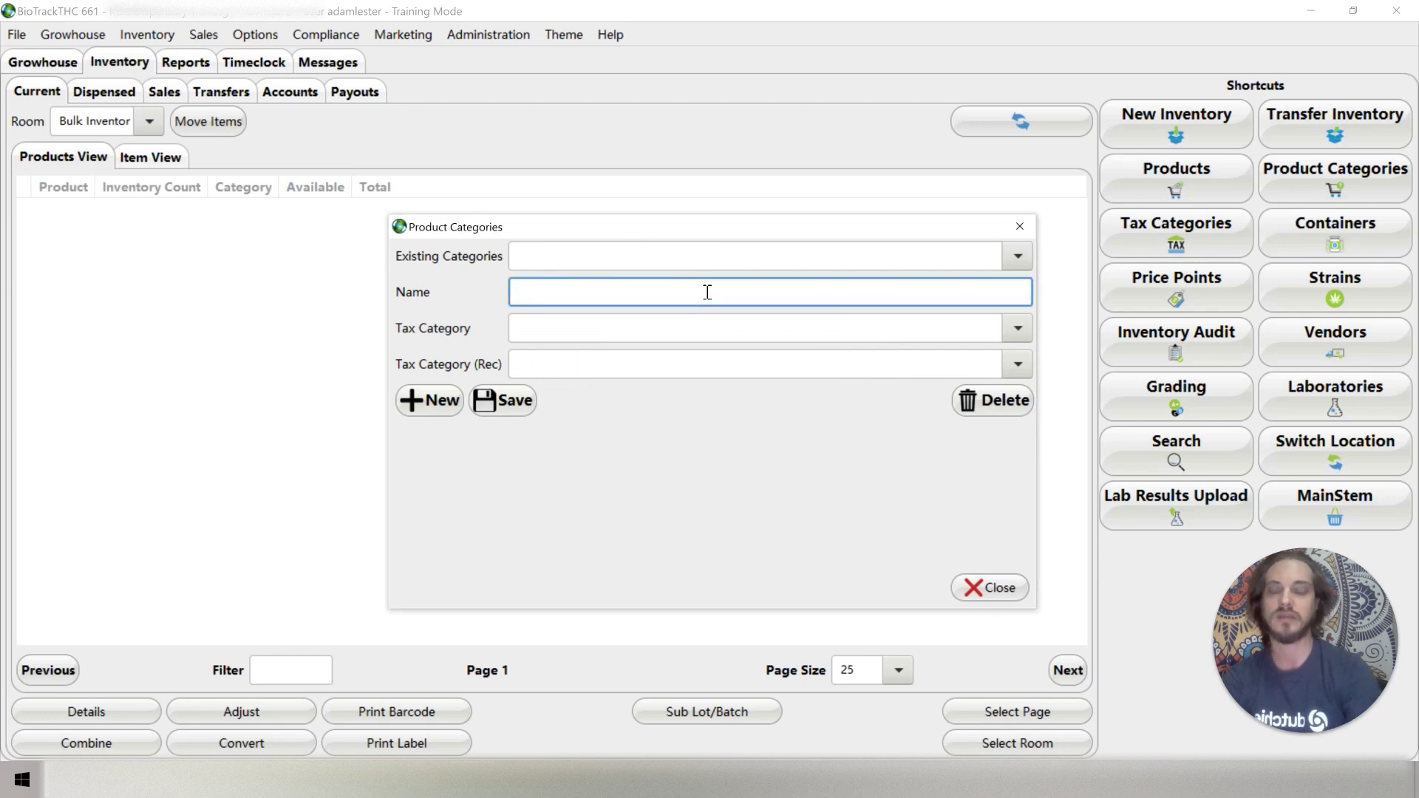
pyautogui.write('Vape ')
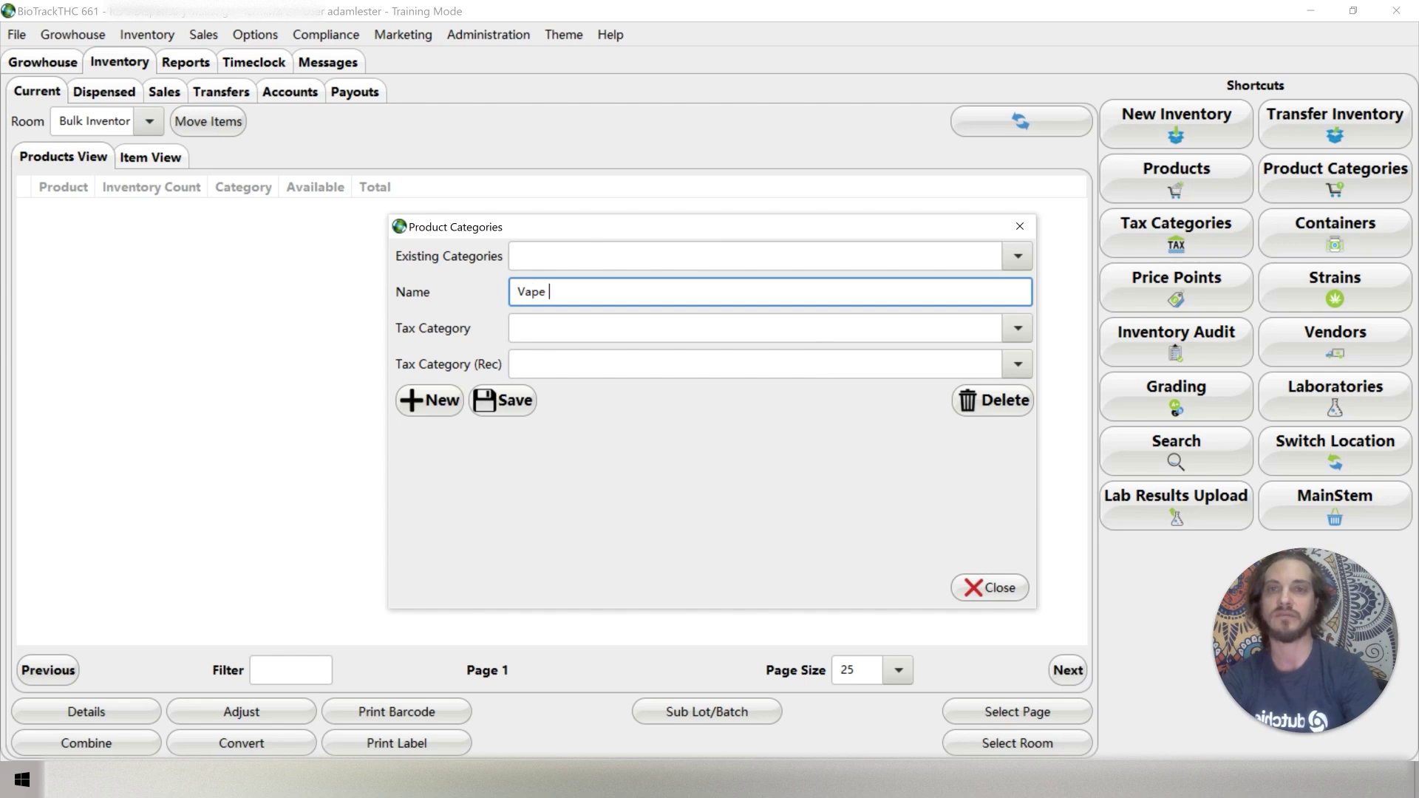
pyautogui.write('1/2G')
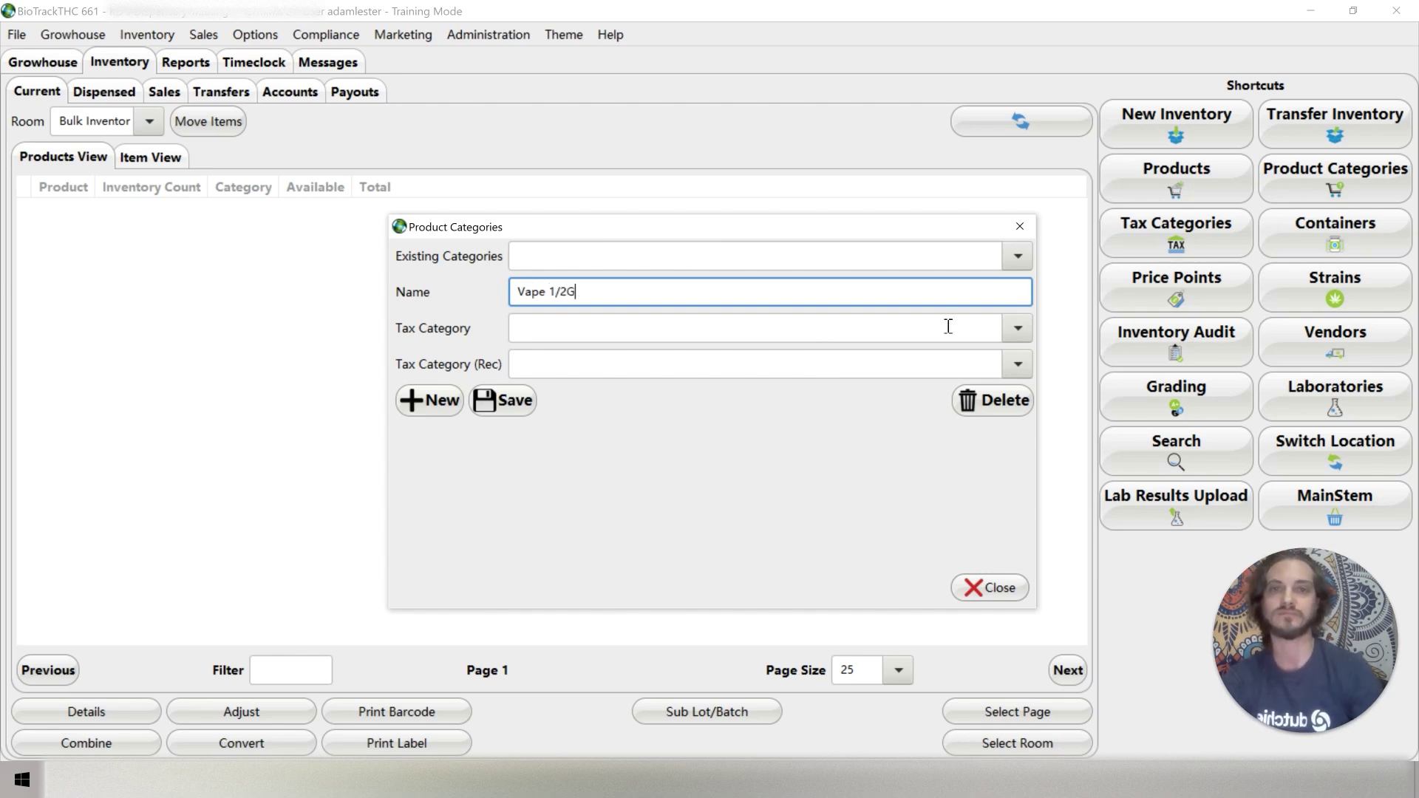
pyautogui.click(1017, 330)
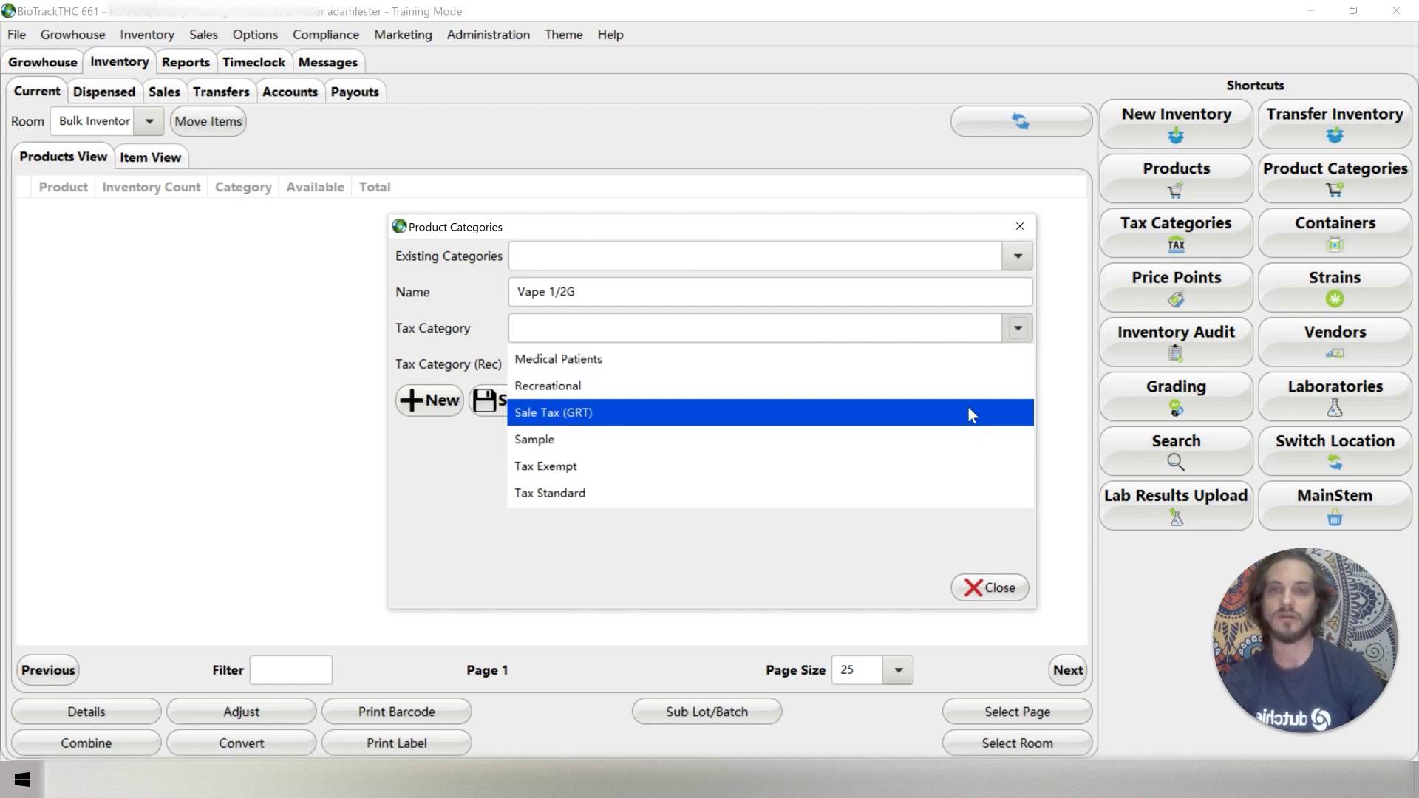
pyautogui.click(977, 361)
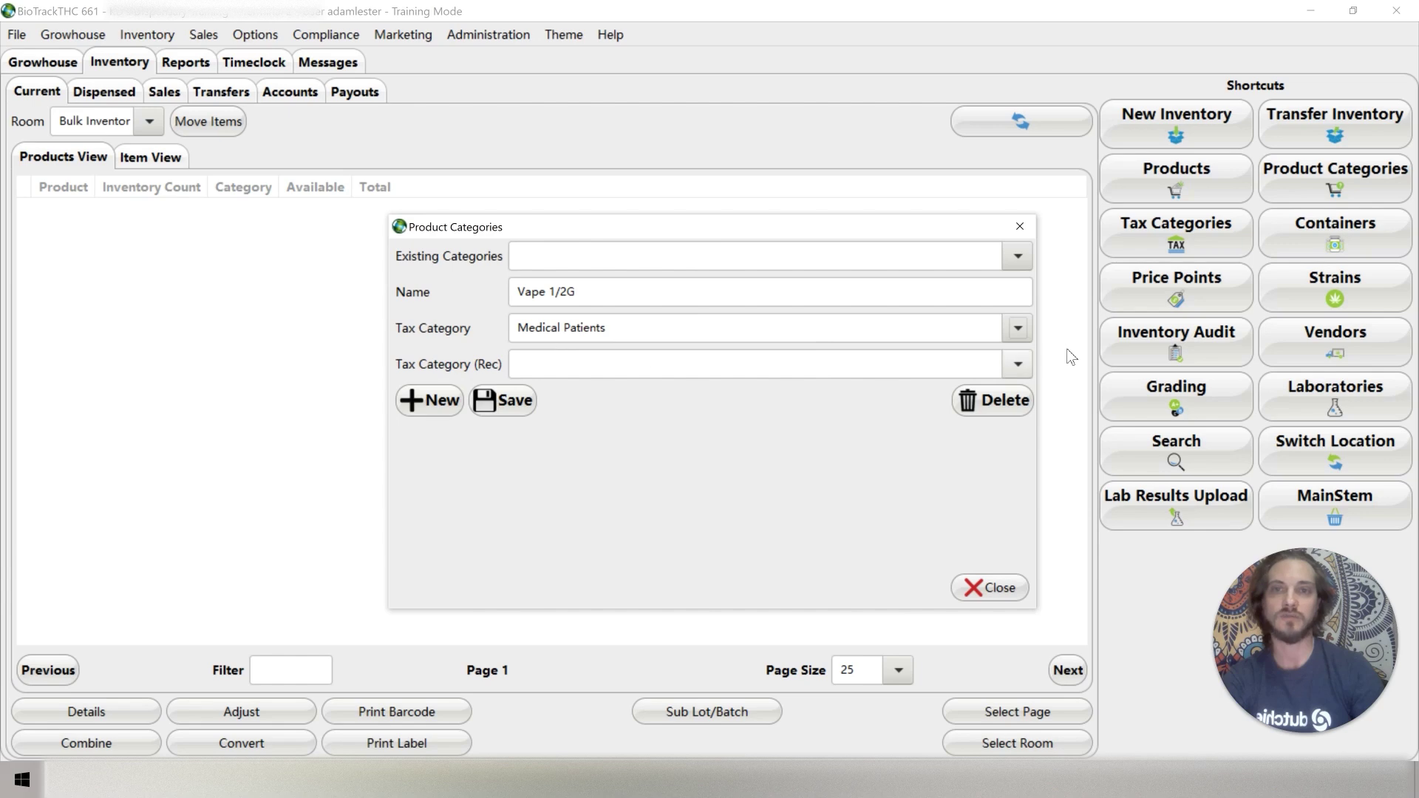
pyautogui.click(1019, 368)
pyautogui.click(986, 421)
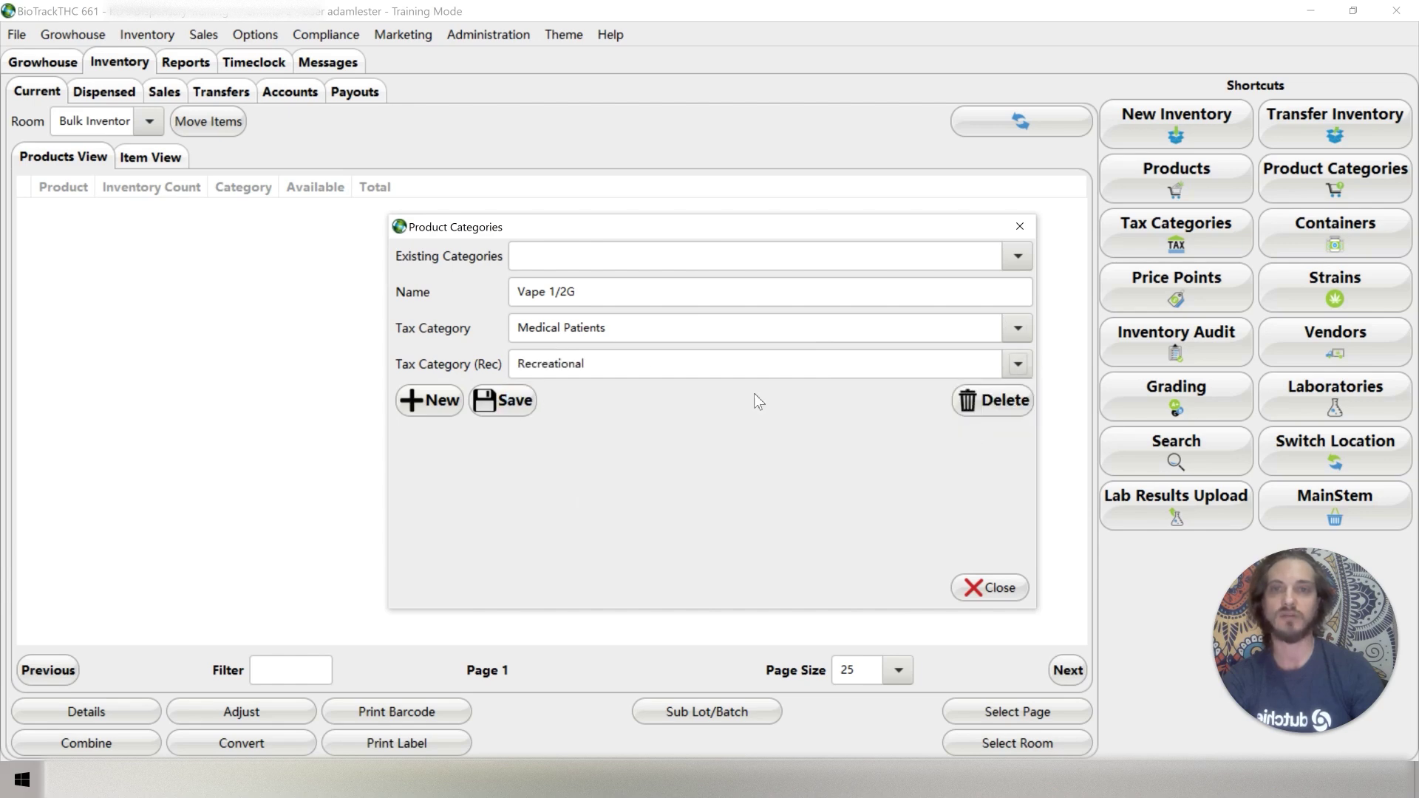
pyautogui.click(502, 408)
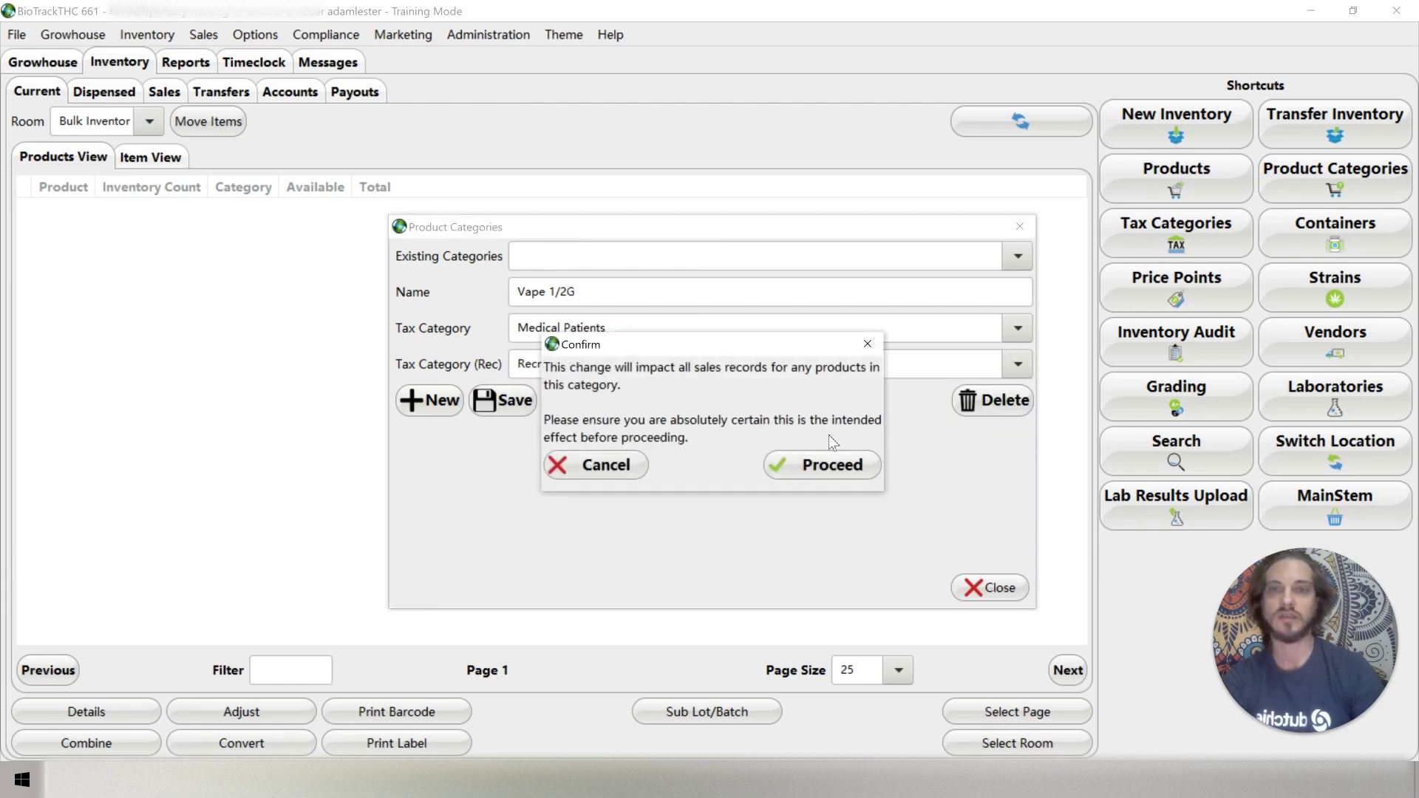
pyautogui.click(840, 458)
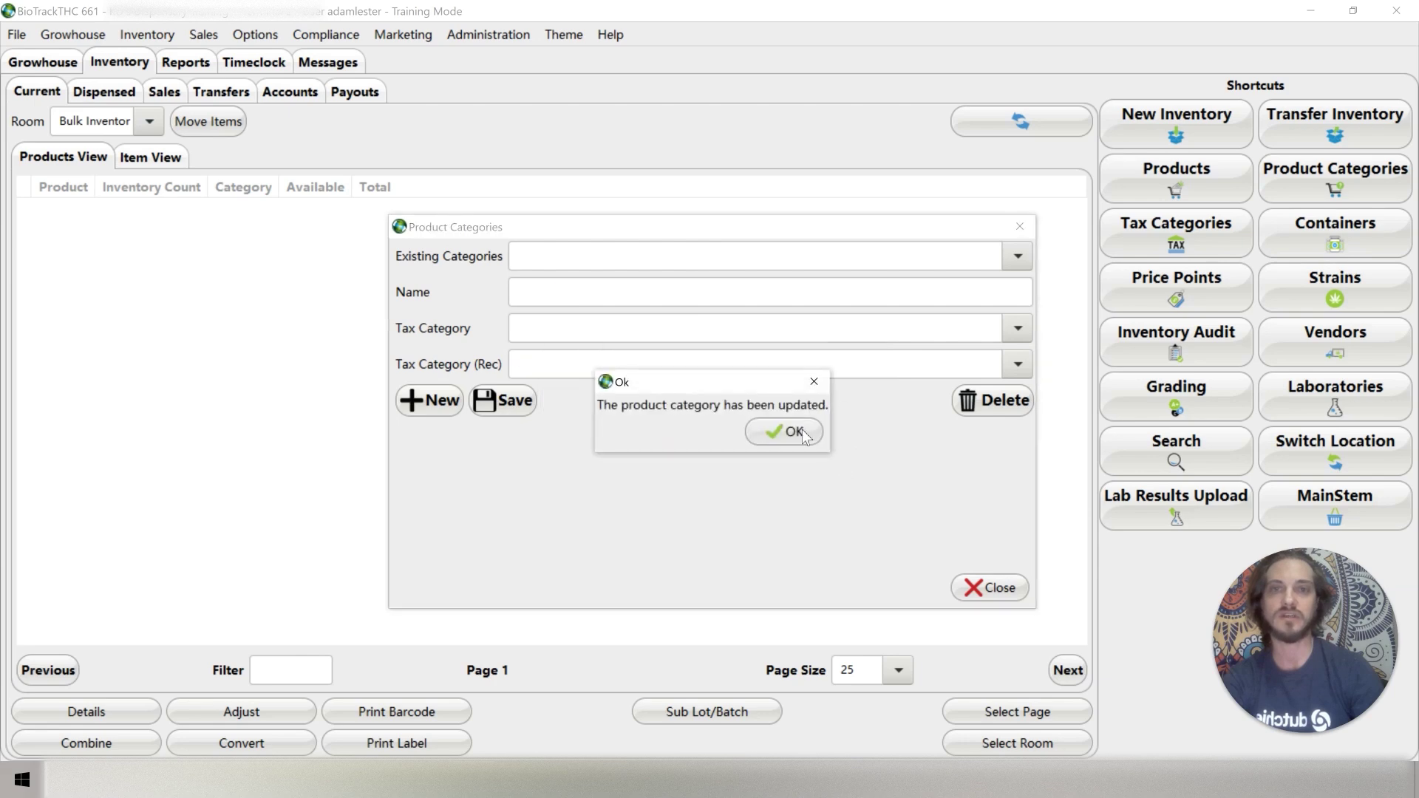
pyautogui.click(781, 432)
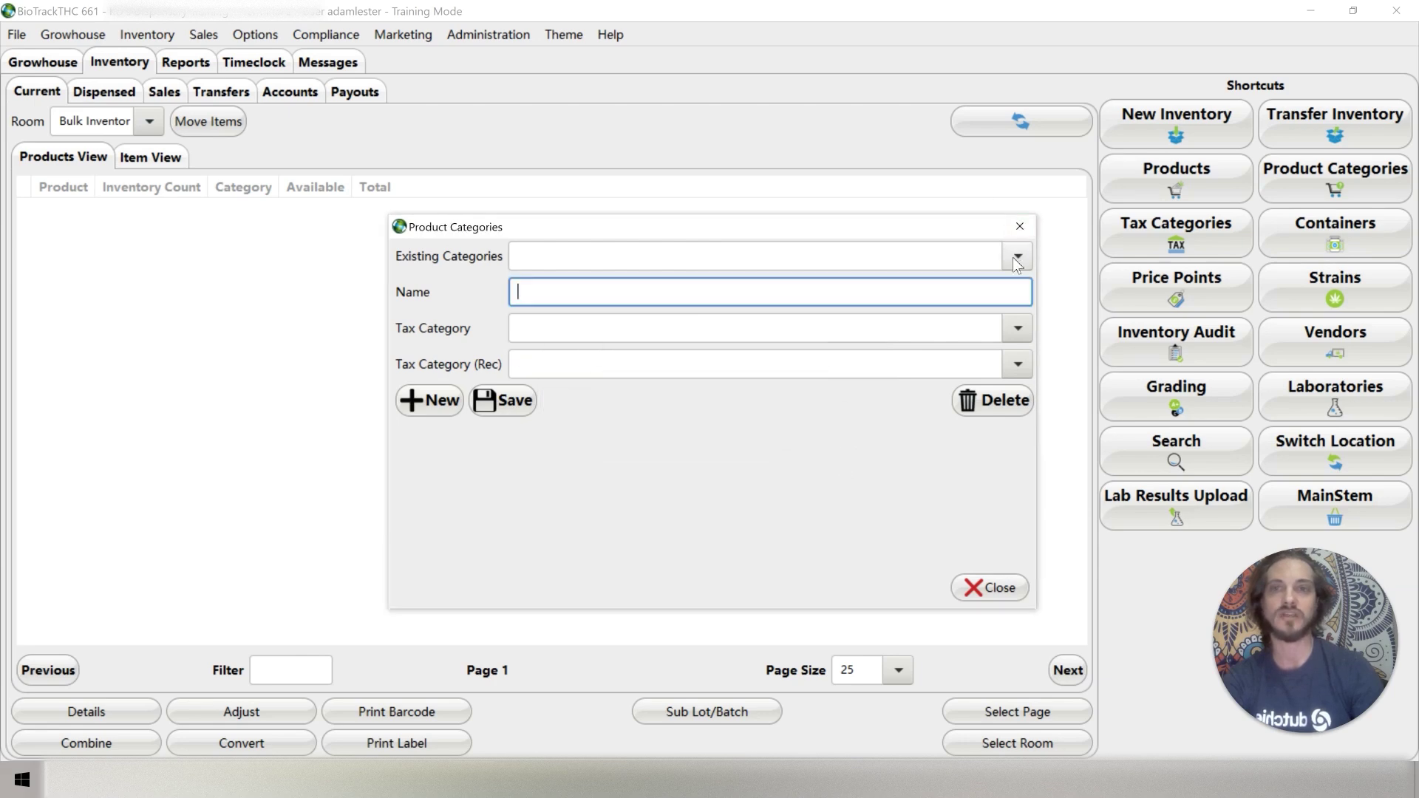
pyautogui.click(1018, 259)
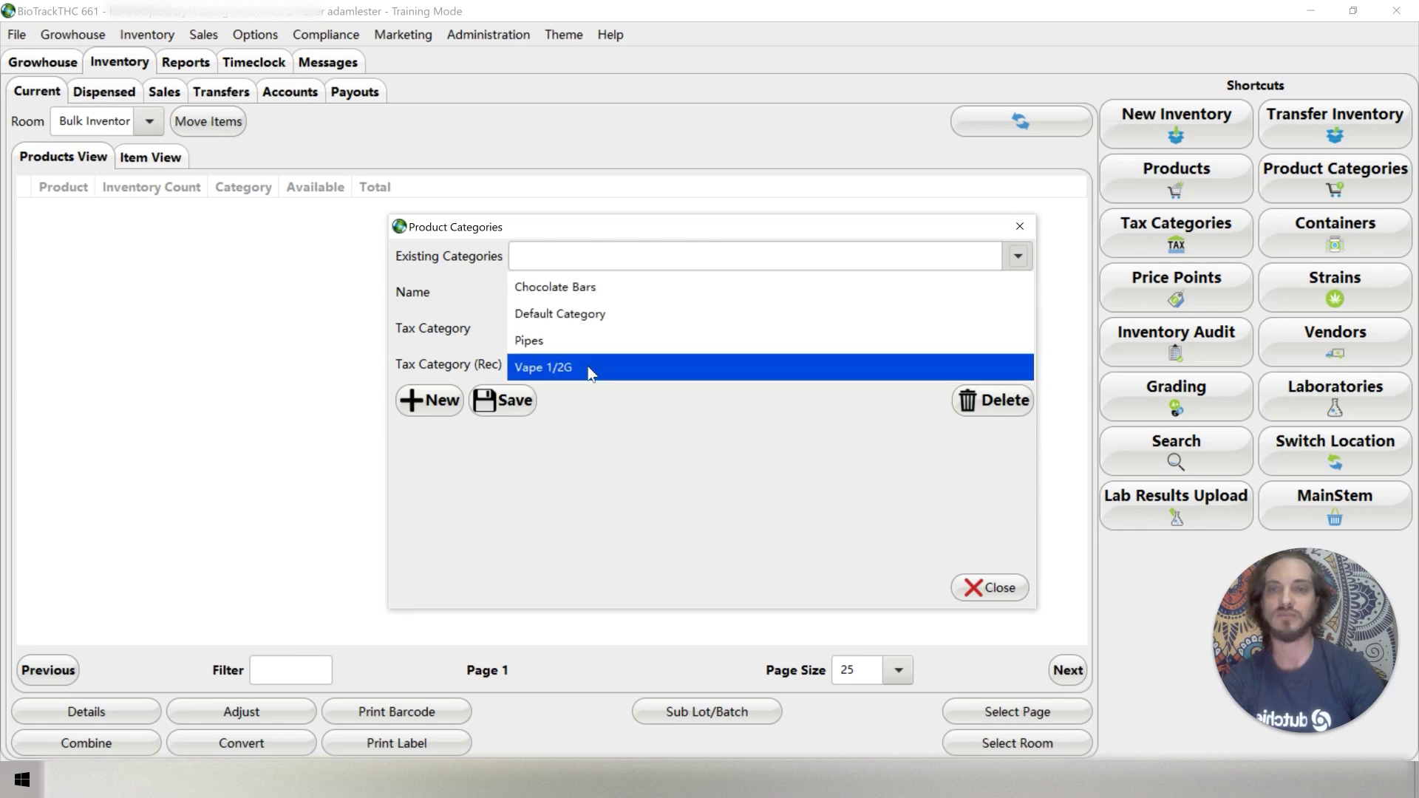
pyautogui.click(587, 431)
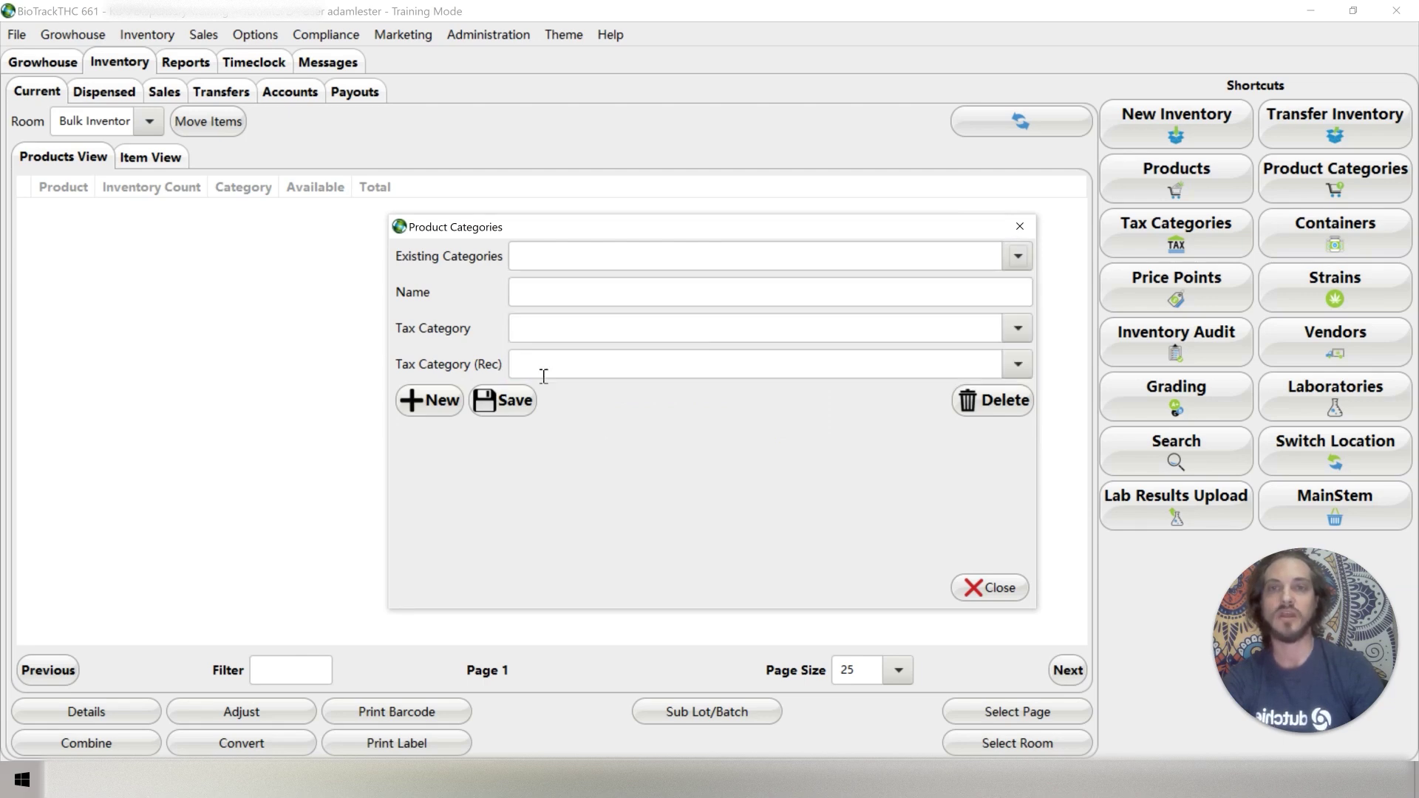
pyautogui.click(638, 290)
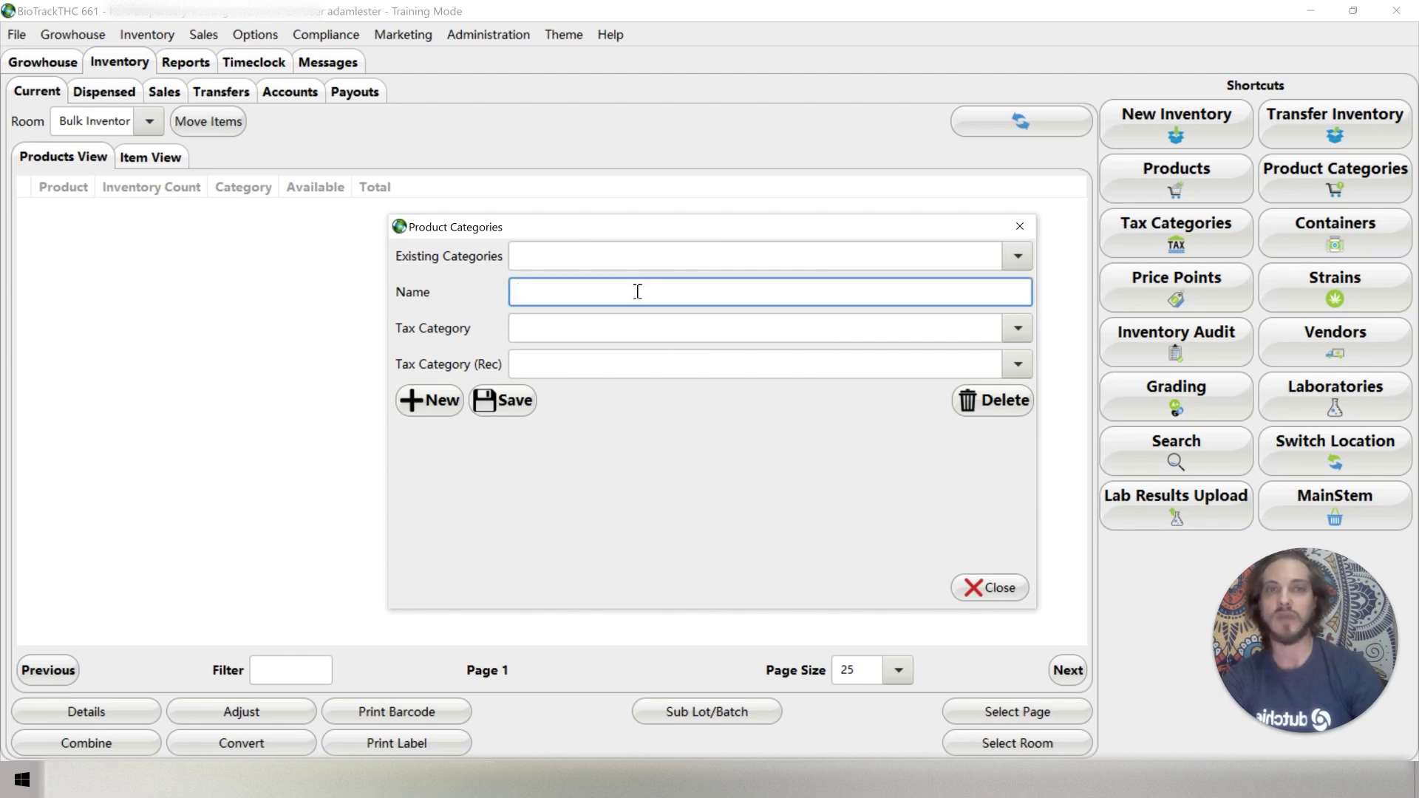